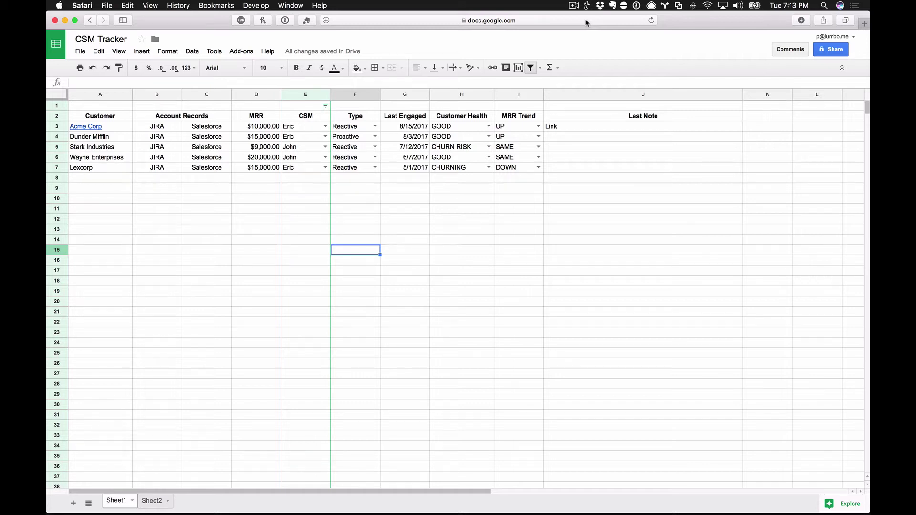
left_click(427, 261)
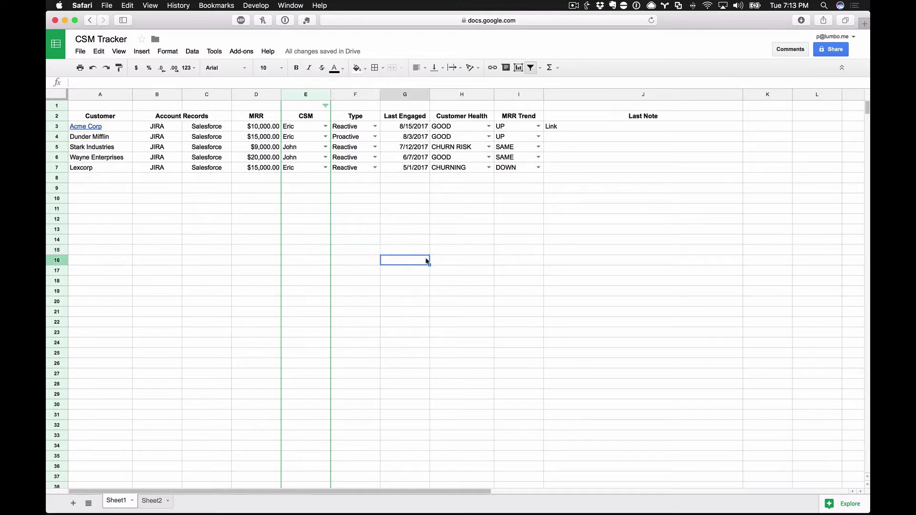
left_click(356, 95)
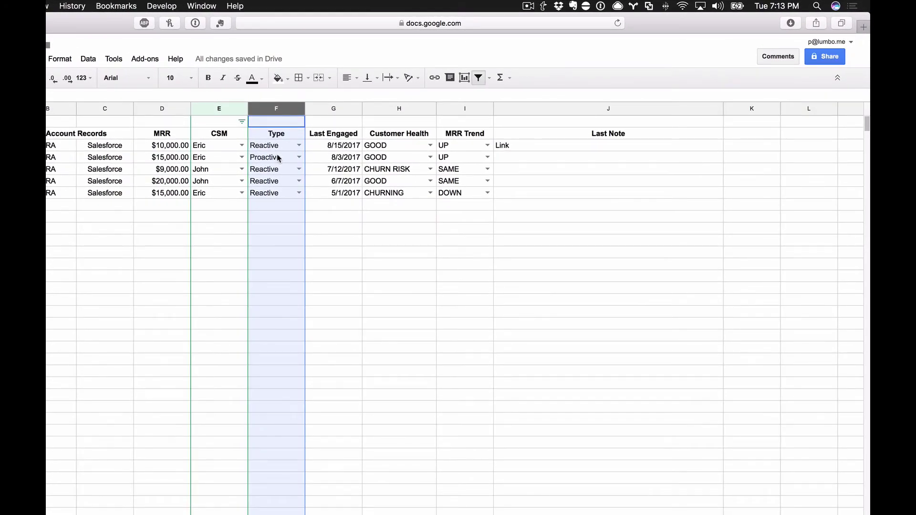
left_click(345, 254)
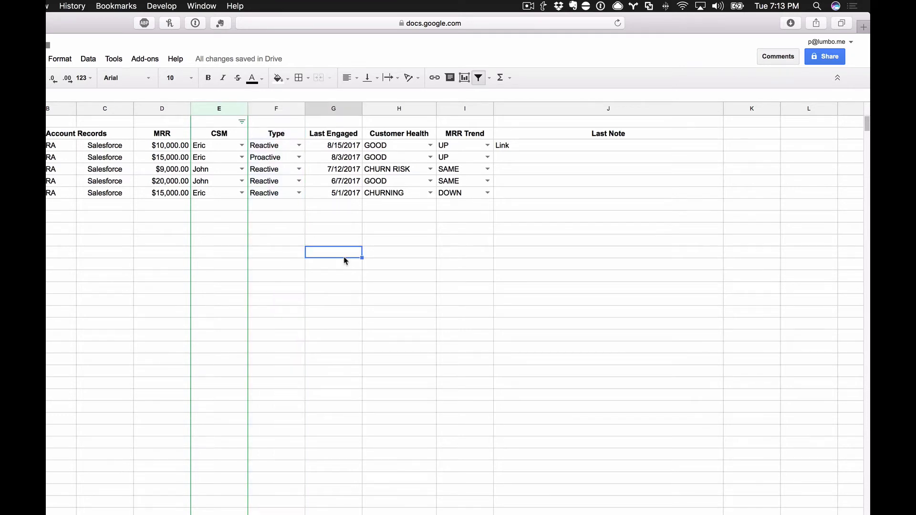
- Add a conditional formatting rule to the Type cells F3:F7 that colours text containing "Proactive" with the default green style
left_click_drag(279, 150, 277, 200)
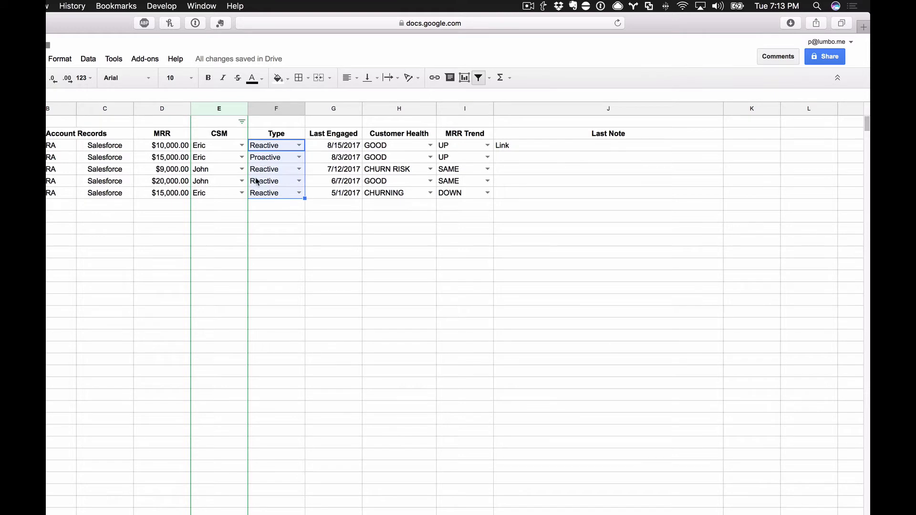
left_click(59, 59)
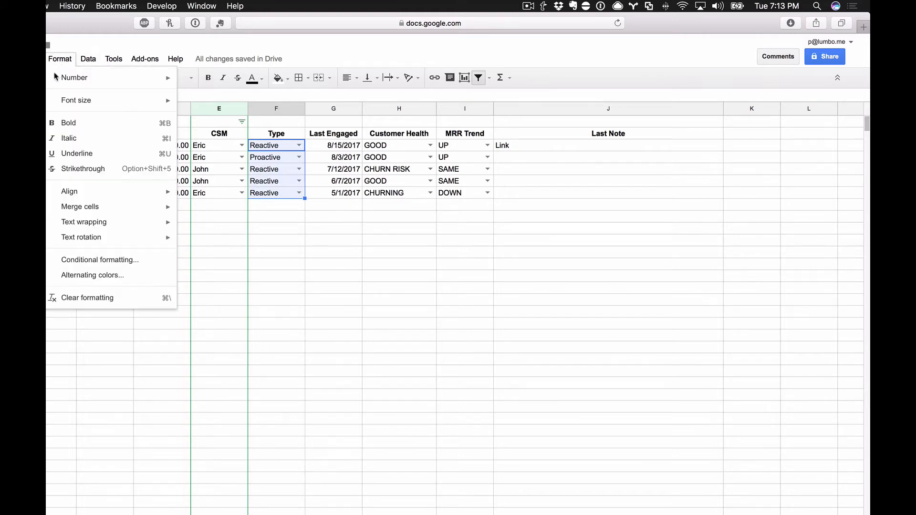
left_click(98, 262)
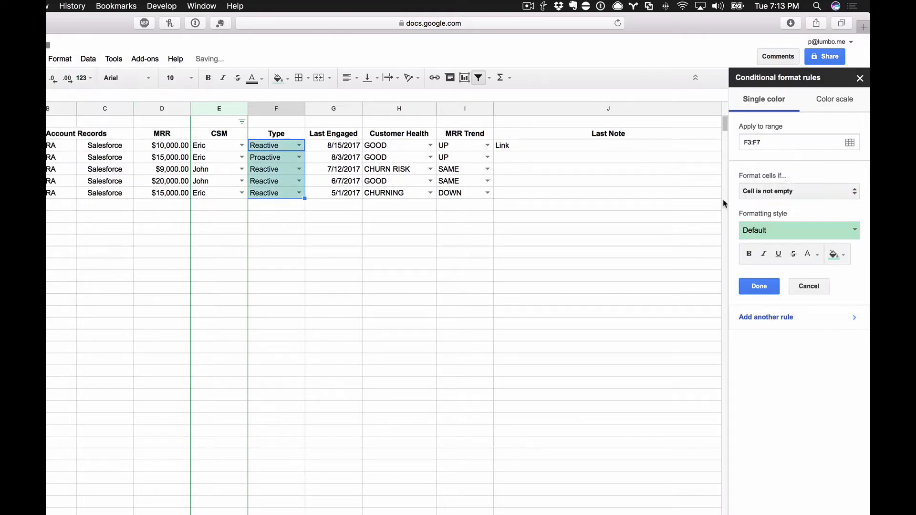
left_click(771, 193)
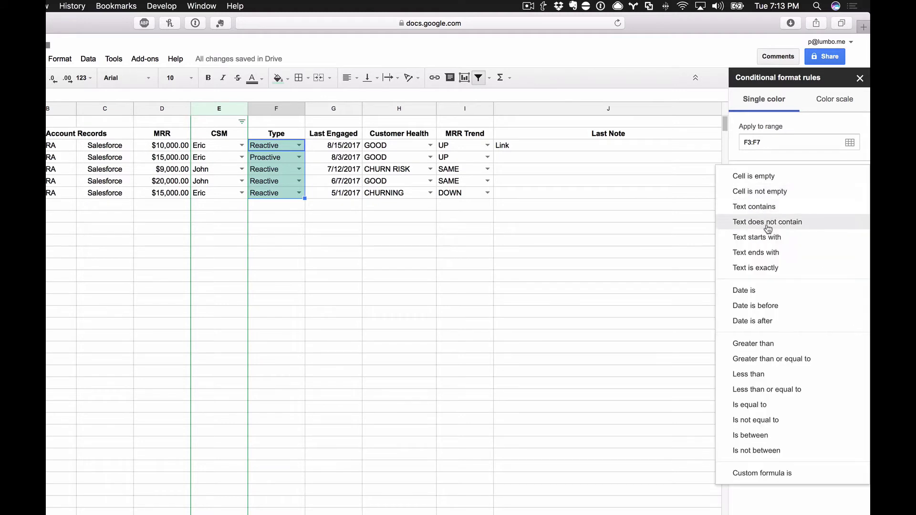
left_click(768, 206)
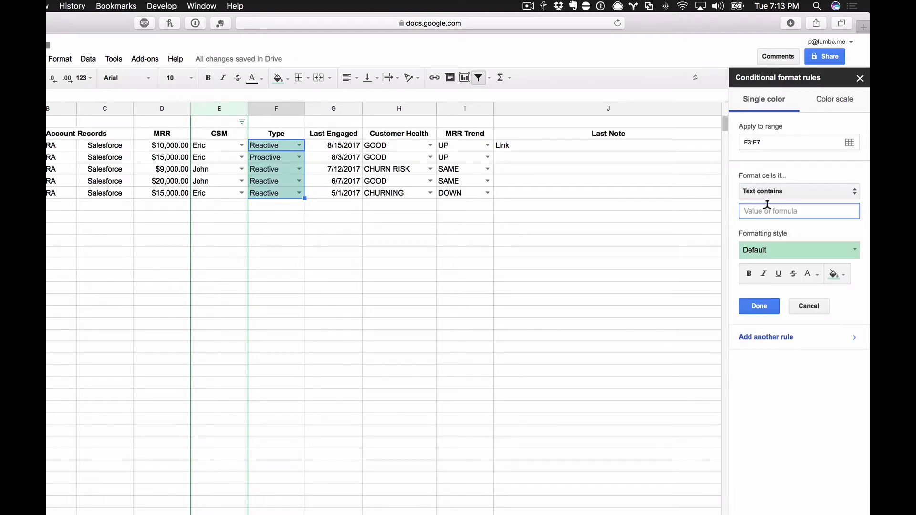
type("Proactiv")
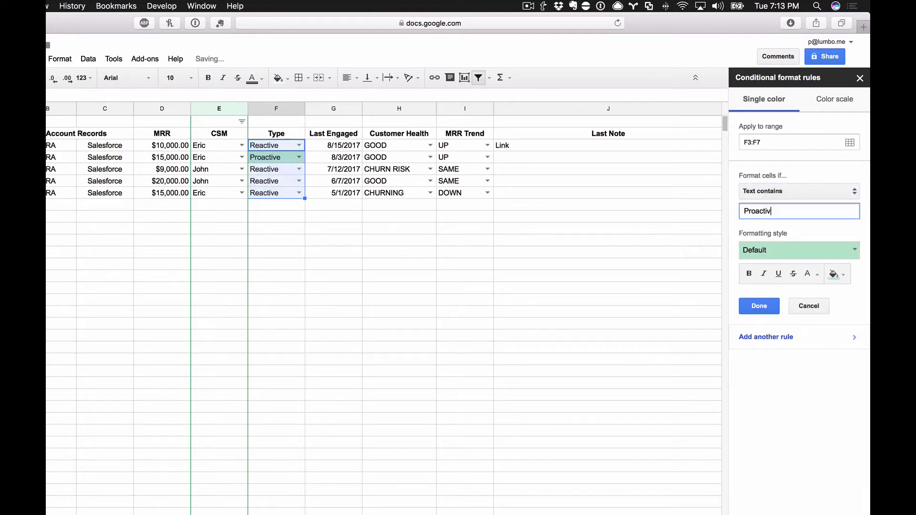
type("e")
- Add another rule to F3:F7 that gives text containing "Reactive" the preset yellow fill, and save the rules
left_click(758, 338)
left_click(770, 211)
double_click(771, 211)
type("Reactive")
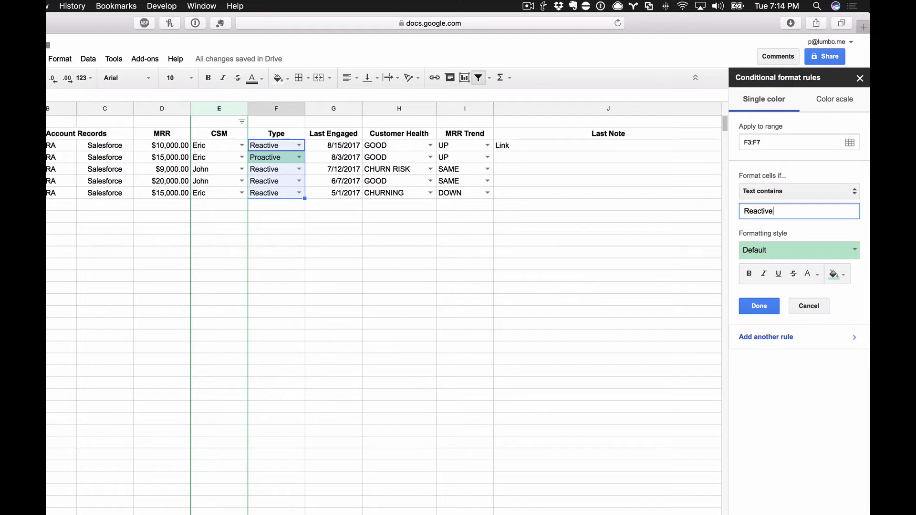
left_click(754, 252)
left_click(797, 273)
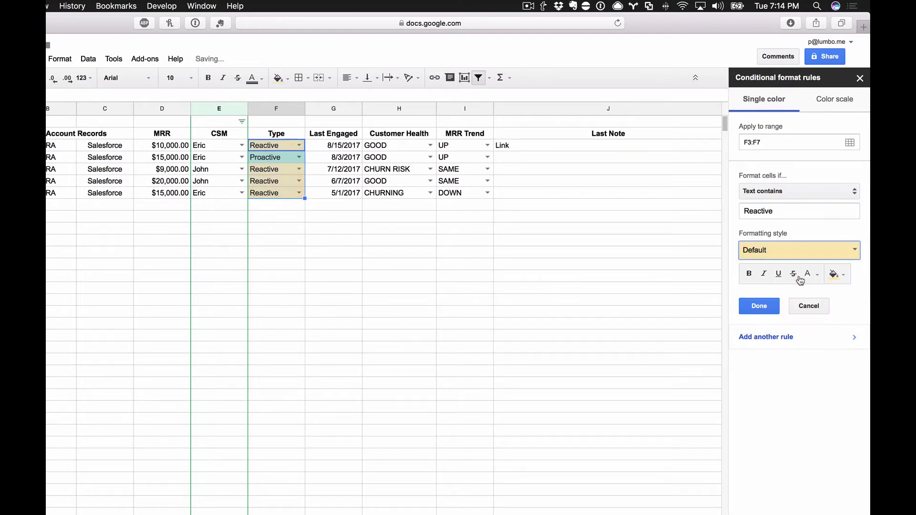
left_click(759, 307)
left_click(342, 253)
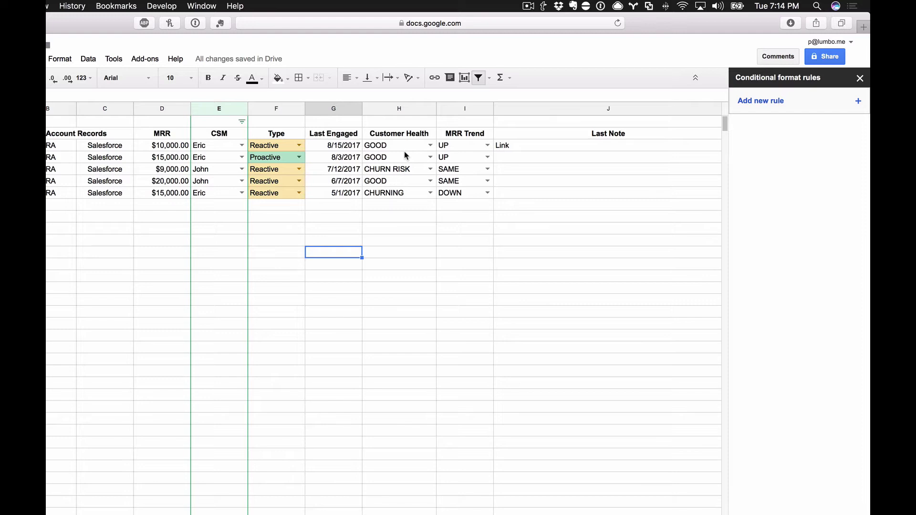
- Create a conditional formatting rule for the Customer Health cells H3:H7 that fills text containing "GOOD" with the default green
left_click_drag(405, 152, 400, 198)
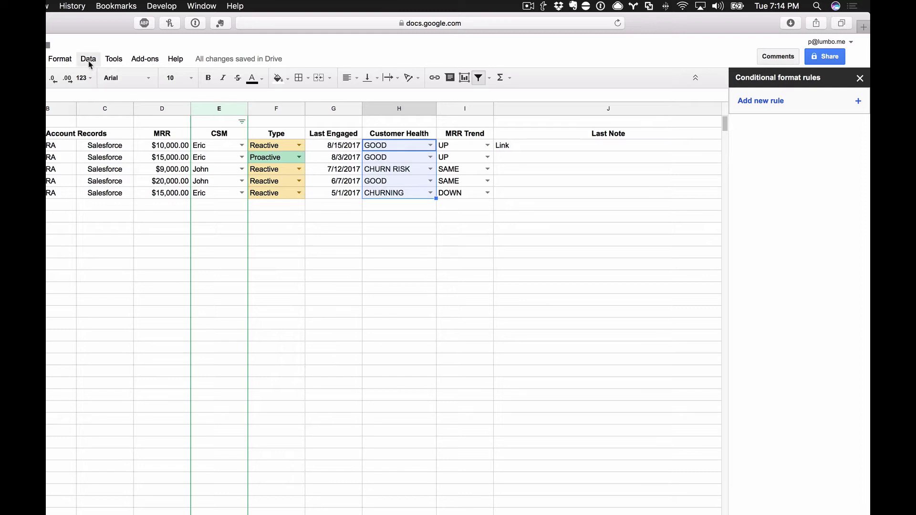
left_click(64, 63)
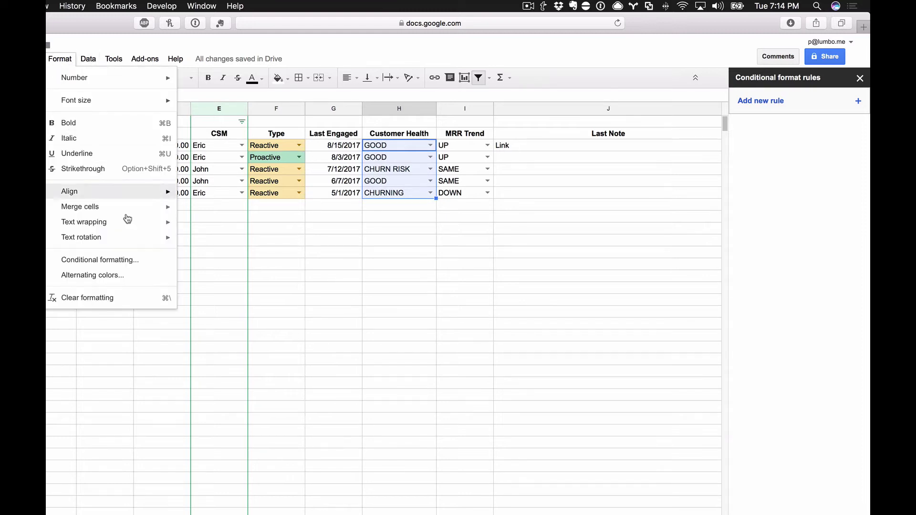
left_click(125, 268)
left_click(767, 192)
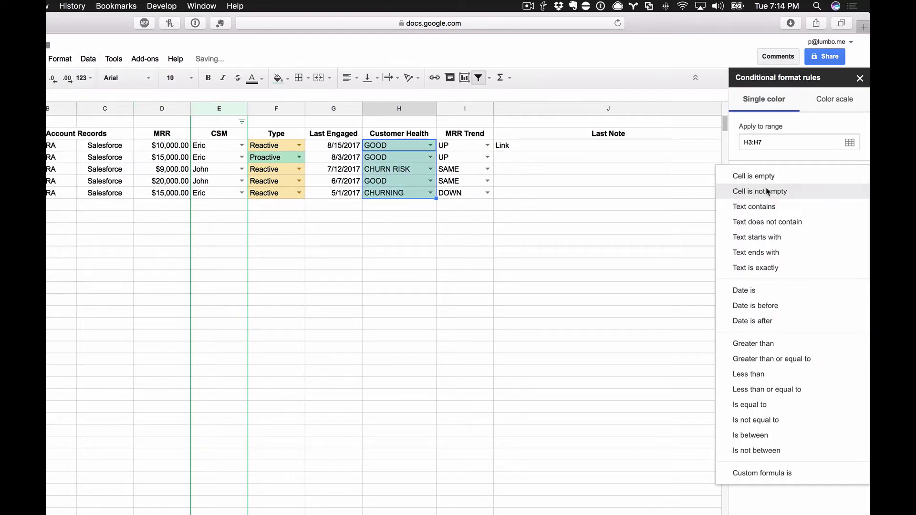
left_click(766, 210)
left_click(763, 210)
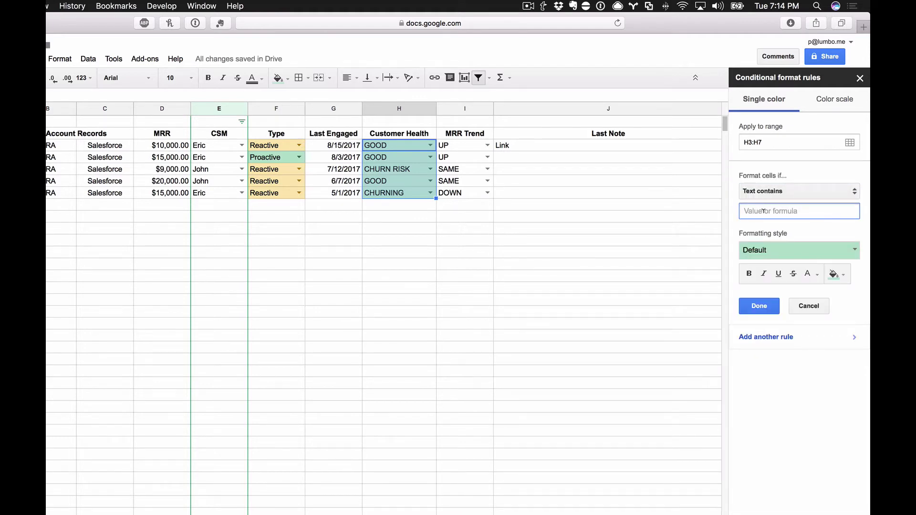
type("GOOD")
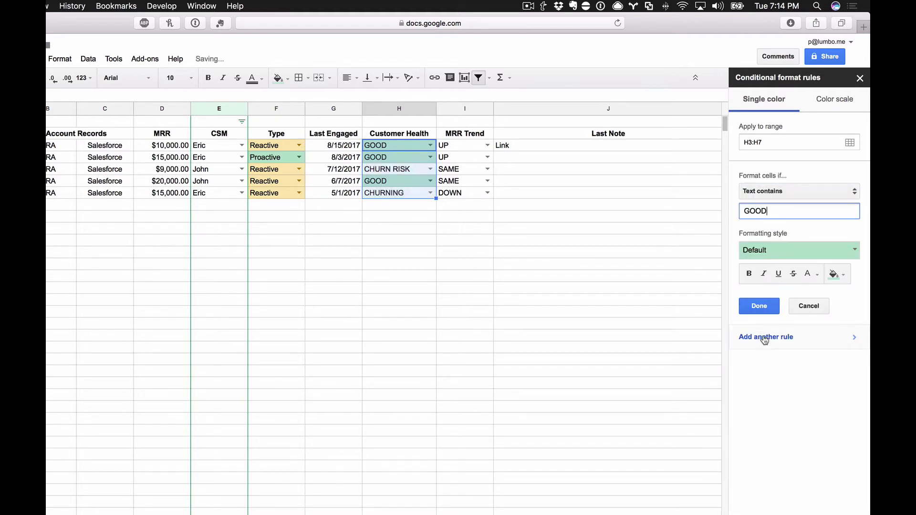
- Add a second rule for H3:H7 that formats text containing "UNKNOWN" with the preset yellow fill
left_click(761, 337)
left_click(764, 211)
double_click(764, 211)
type("UNKNOWN")
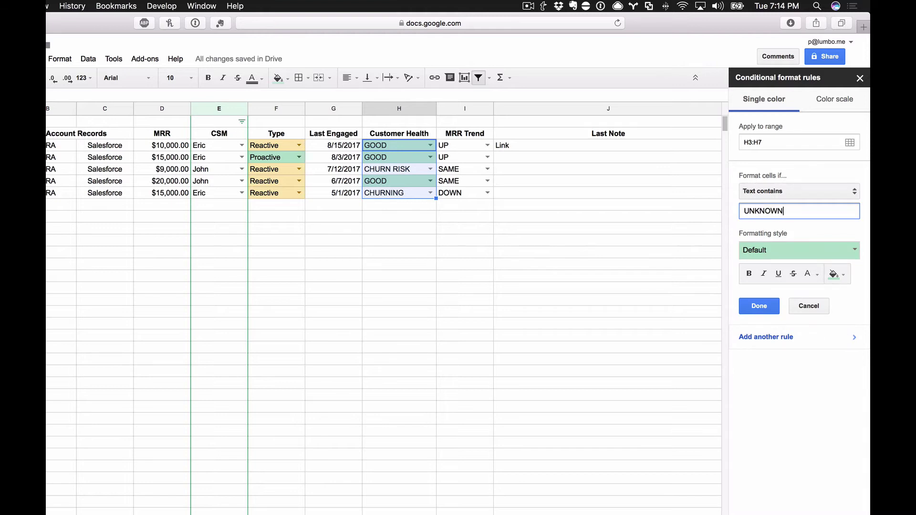
left_click(760, 251)
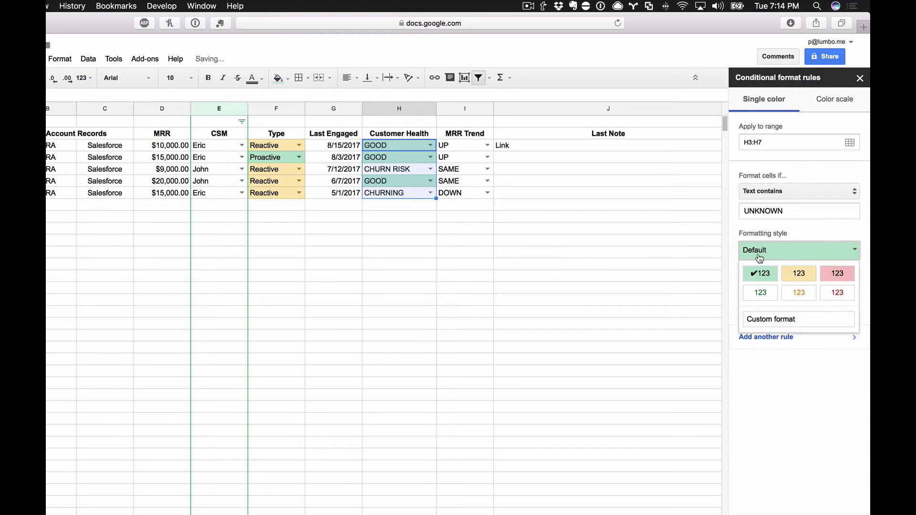
left_click(796, 279)
- Add a third Customer Health rule that formats text containing "CHURN RISK" with the preset red fill
left_click(759, 337)
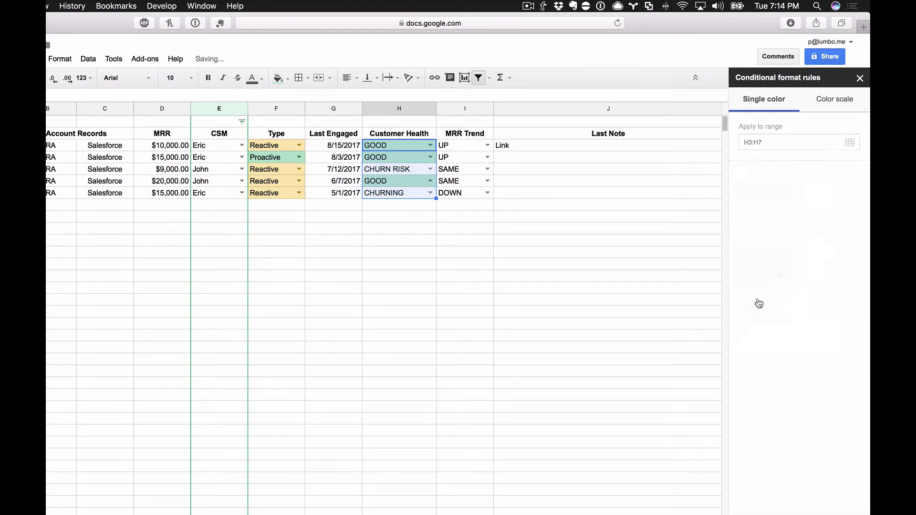
double_click(768, 208)
type("C")
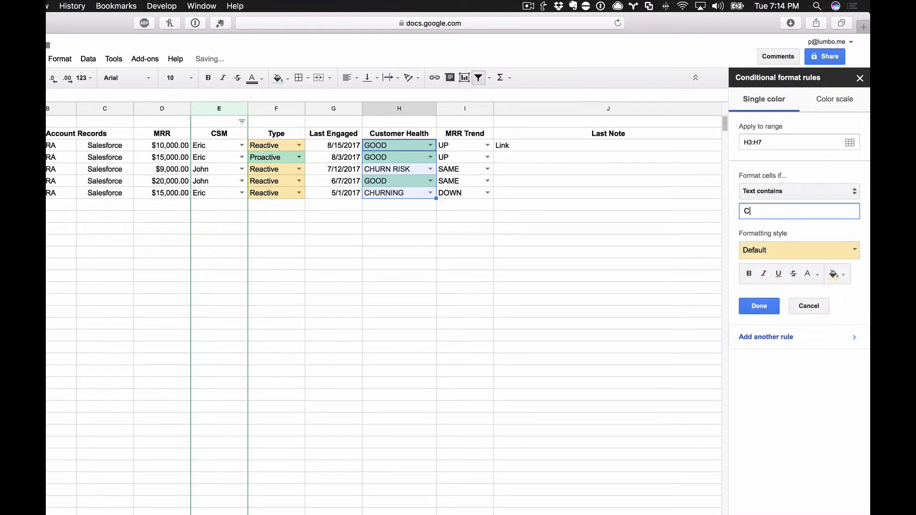
type("HURN RISK")
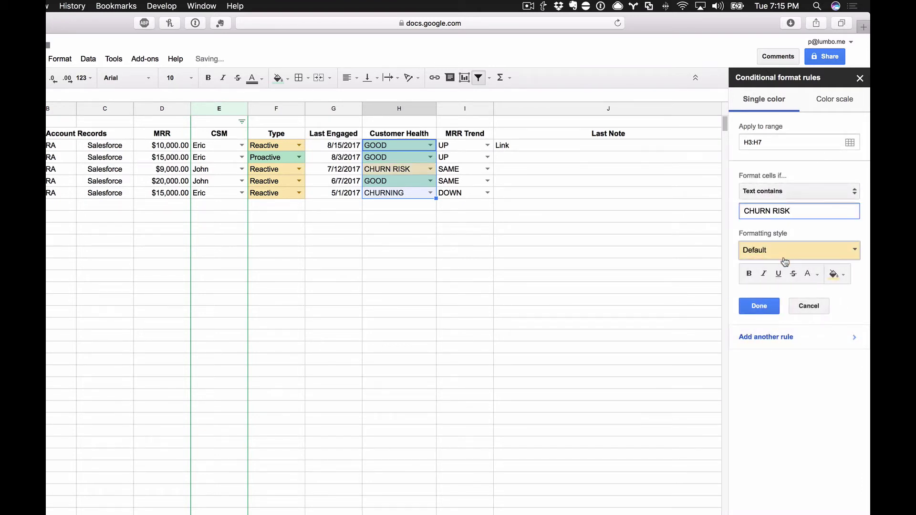
left_click(781, 252)
left_click(838, 273)
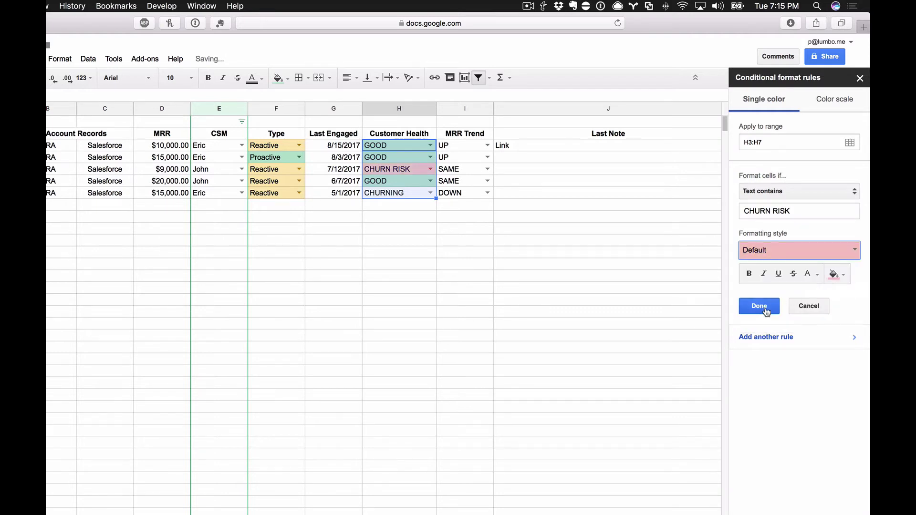
- Define a further rule for H3:H7 that fills text containing "CHURNING" with grey, and save the rules
double_click(781, 211)
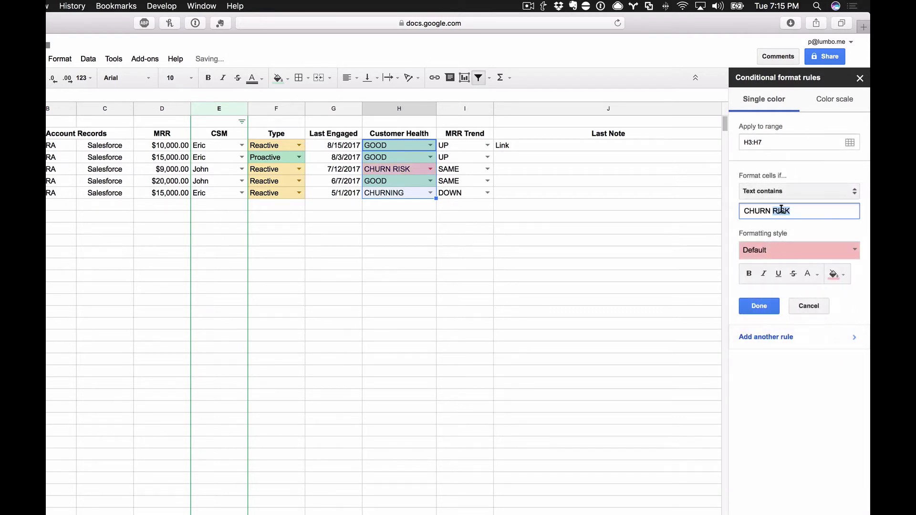
key("BackSpace")
key("BackSpace")
type("ING")
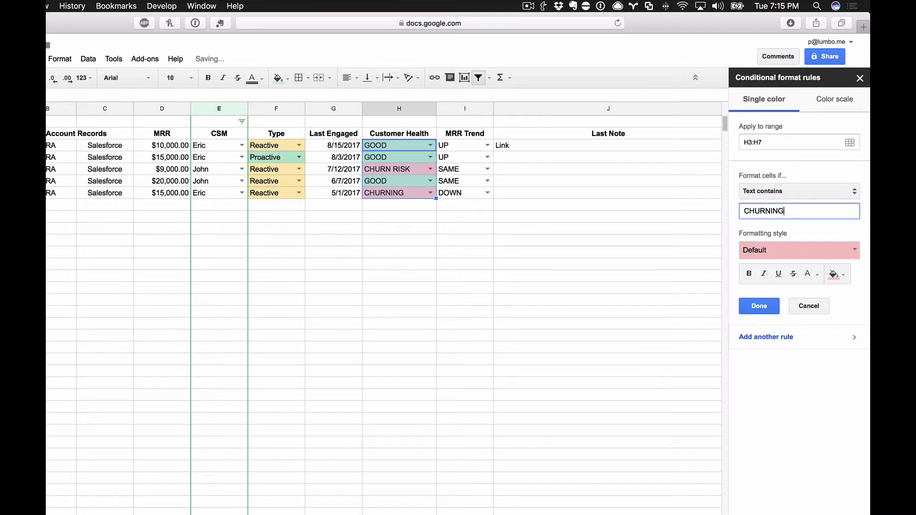
left_click(838, 275)
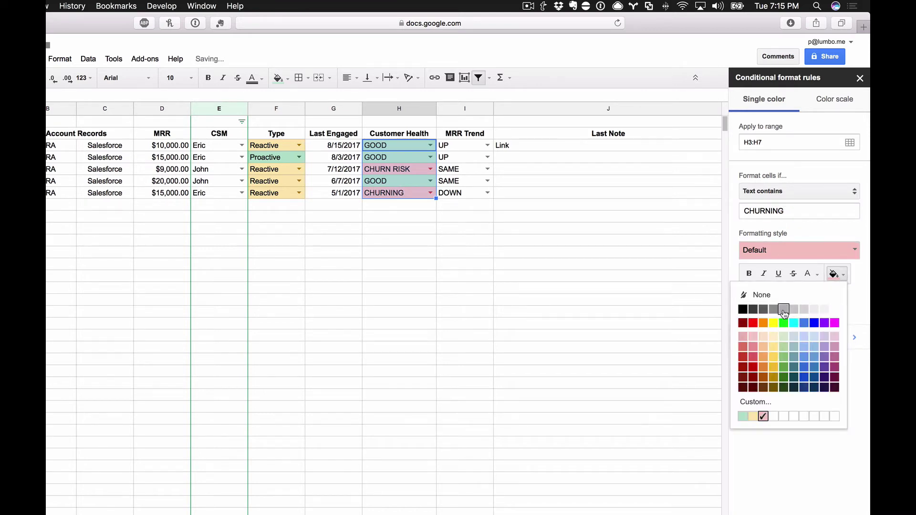
left_click(784, 309)
left_click(761, 308)
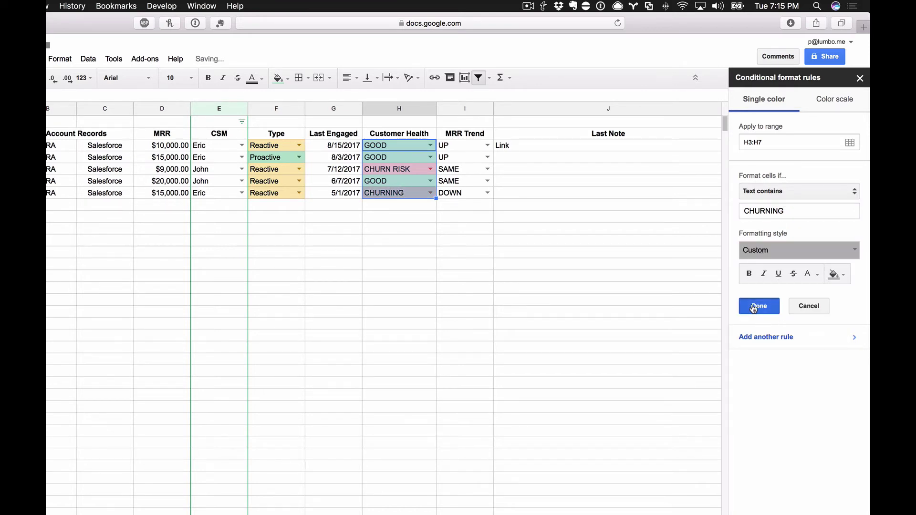
left_click(621, 312)
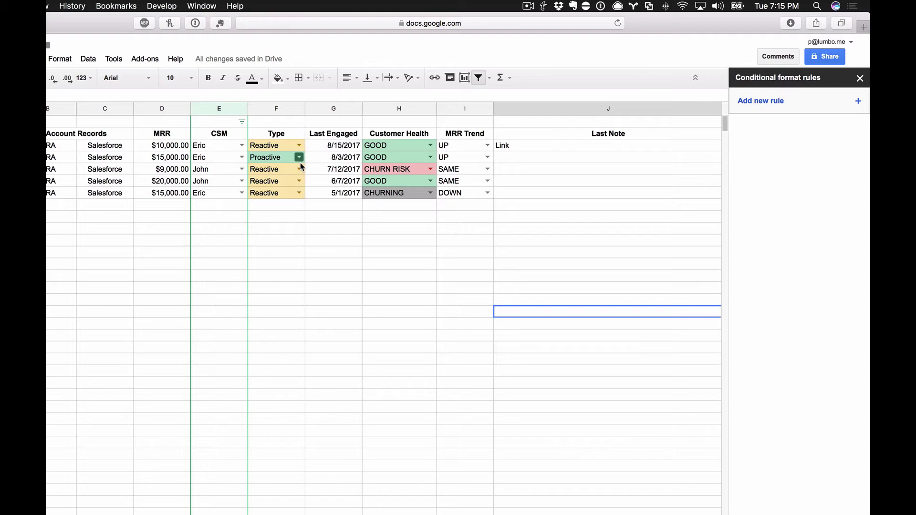
- Change the Customer Health values to UNKNOWN in H4, GOOD in H5 and CHURN RISK in H3
left_click(430, 157)
left_click(408, 189)
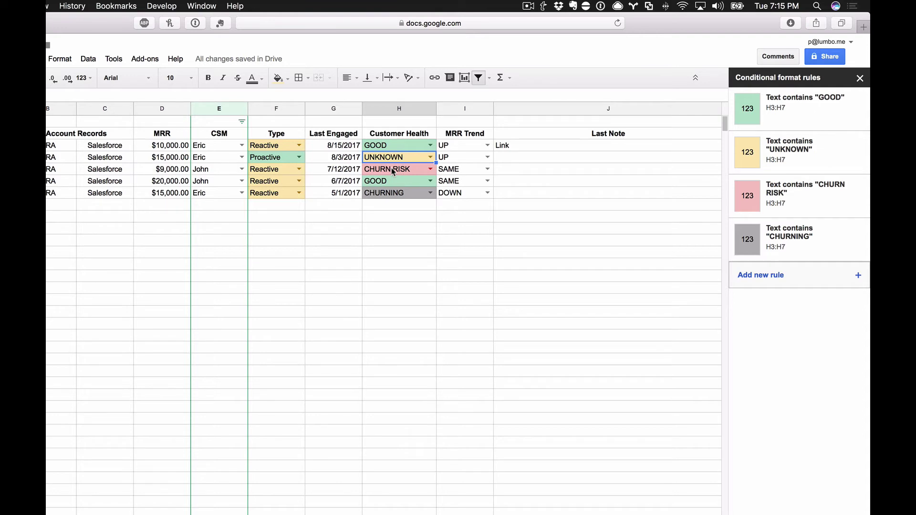
left_click(430, 169)
left_click(406, 199)
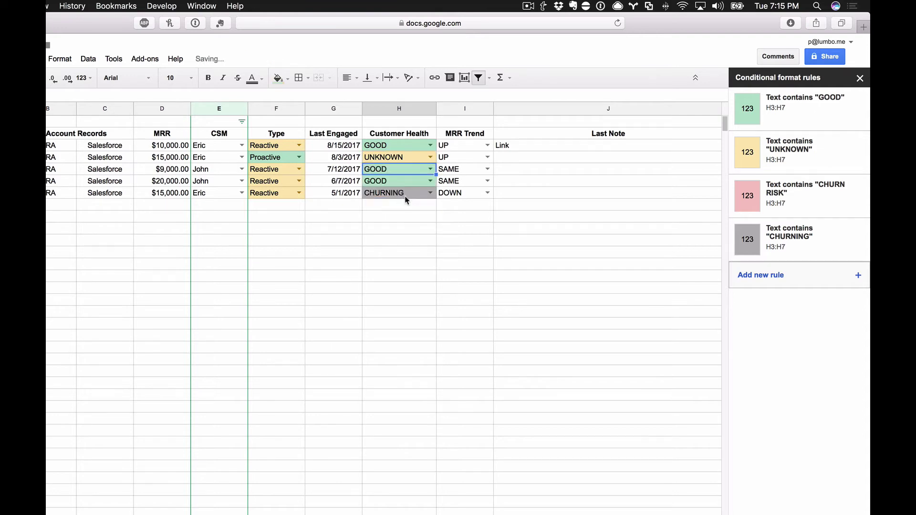
left_click(430, 145)
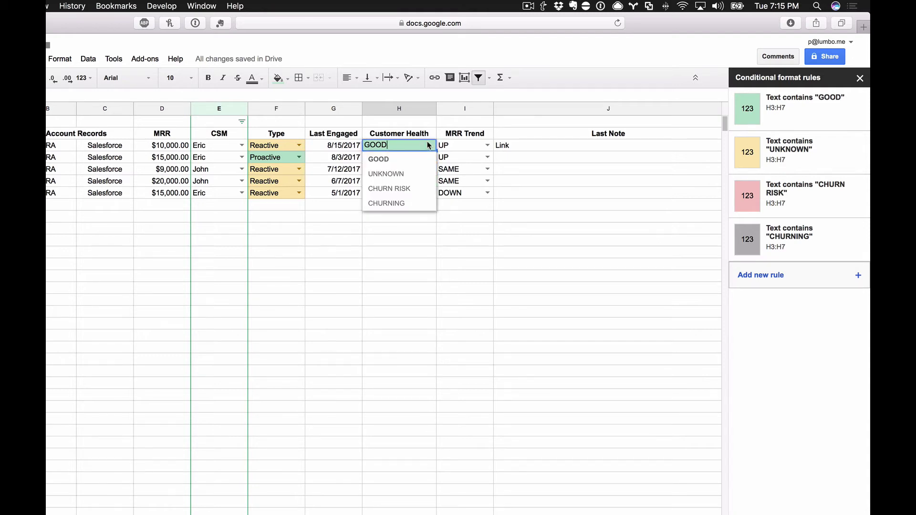
left_click(405, 190)
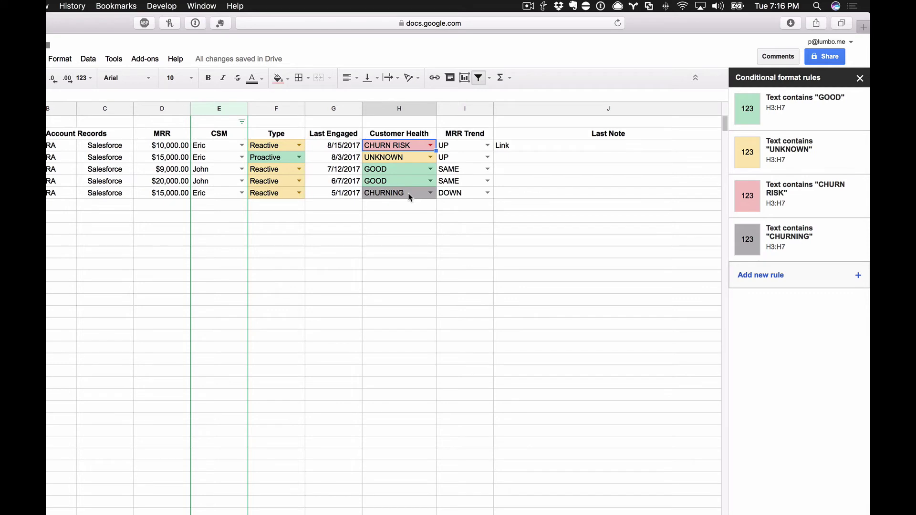
- Create a conditional formatting rule for the MRR Trend cells I3:I7 that fills text containing "UP" with the default green
left_click(456, 147)
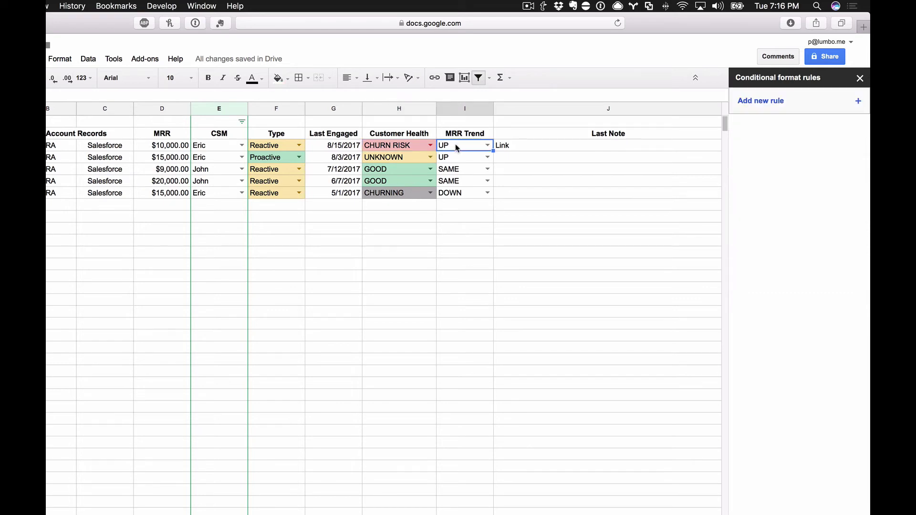
left_click(462, 194, "shift")
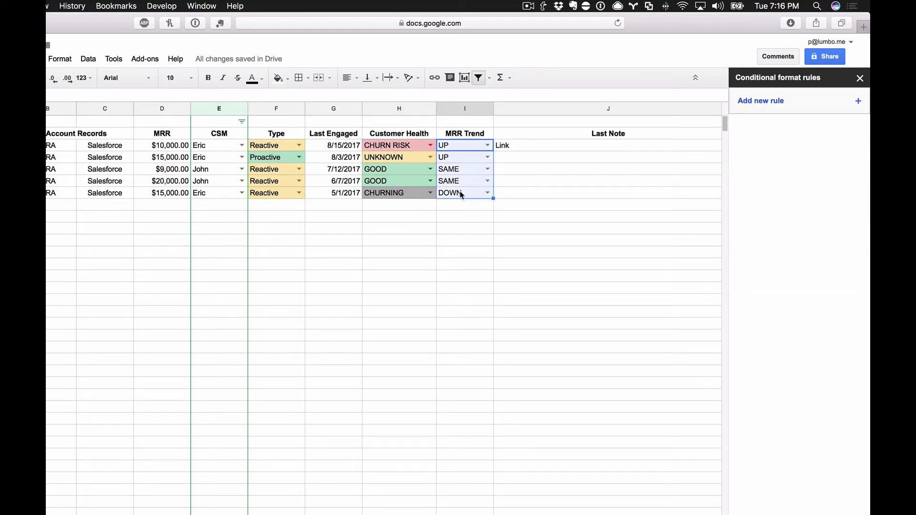
left_click(82, 59)
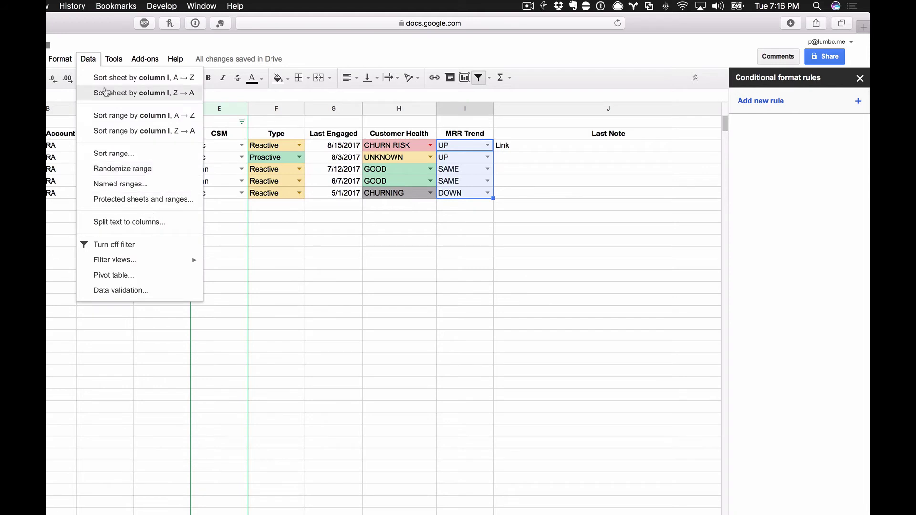
left_click(103, 260)
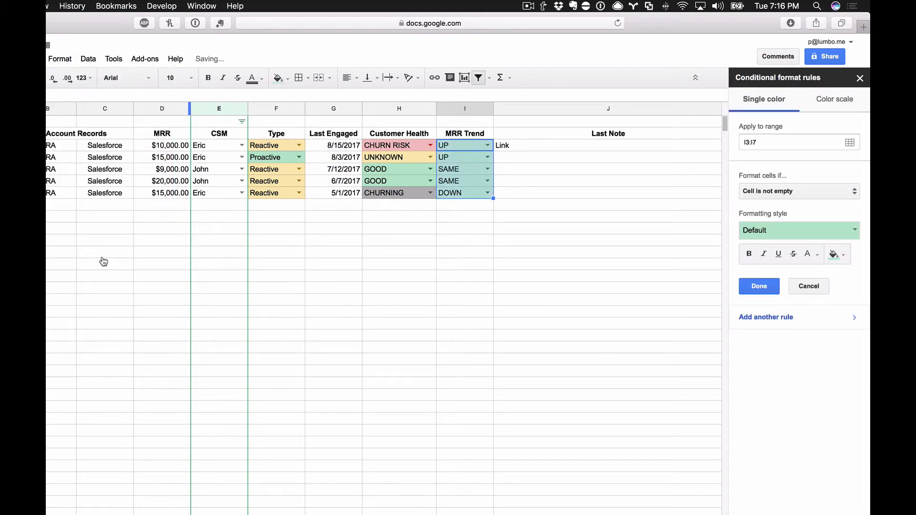
left_click(765, 192)
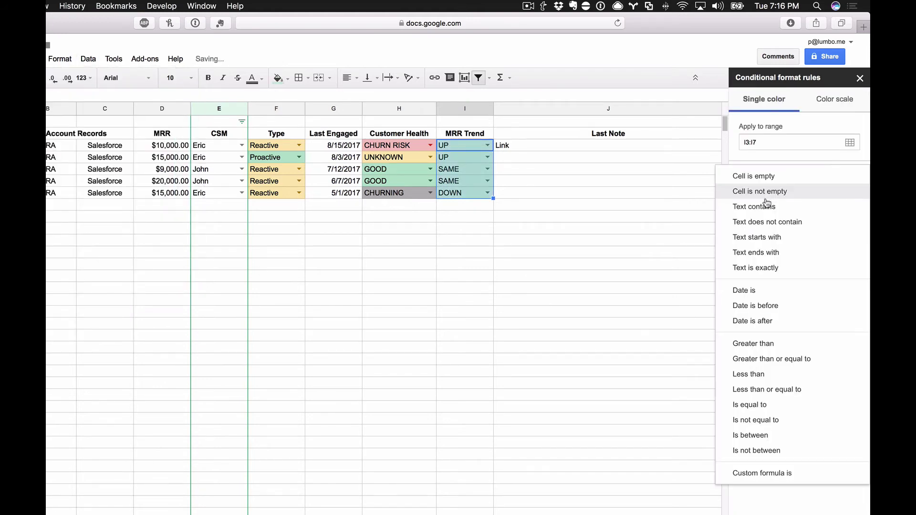
left_click(767, 205)
left_click(763, 211)
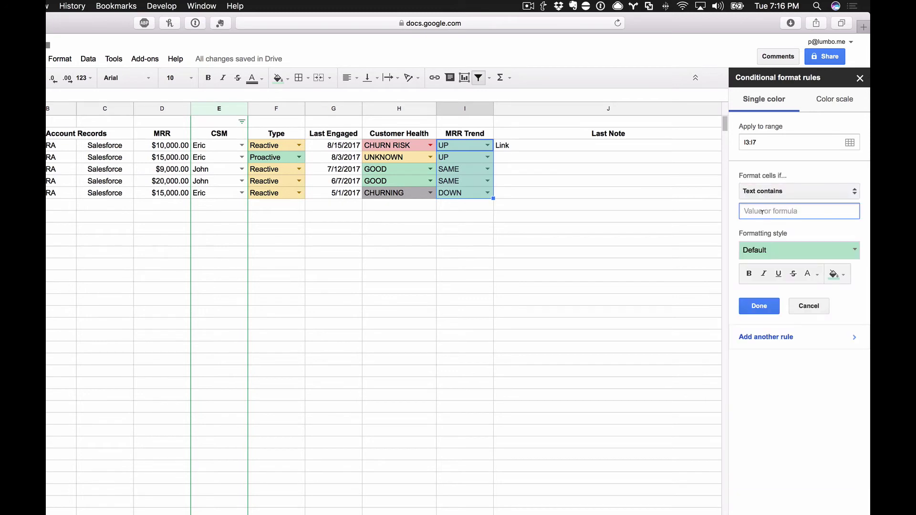
type("UP")
- Add a second rule for I3:I7 that formats text containing "SAME" with the preset yellow fill
left_click(763, 337)
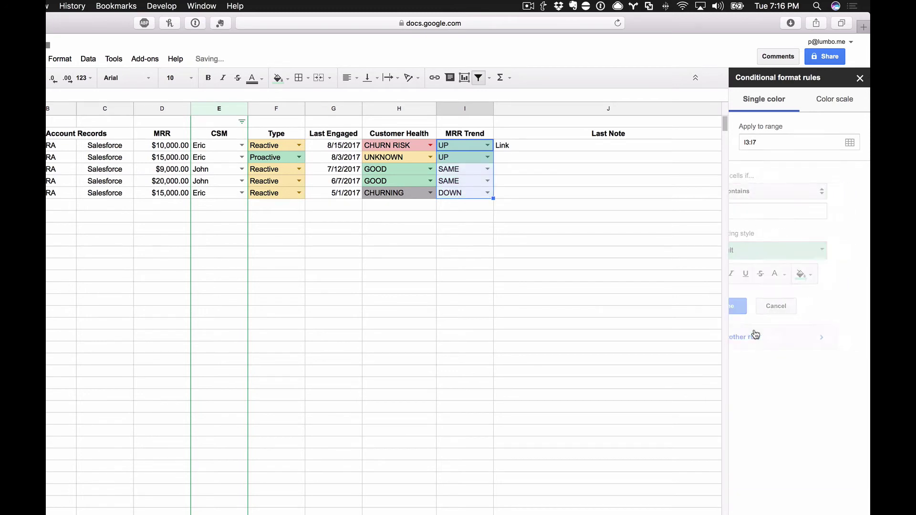
left_click(767, 211)
type("SAME")
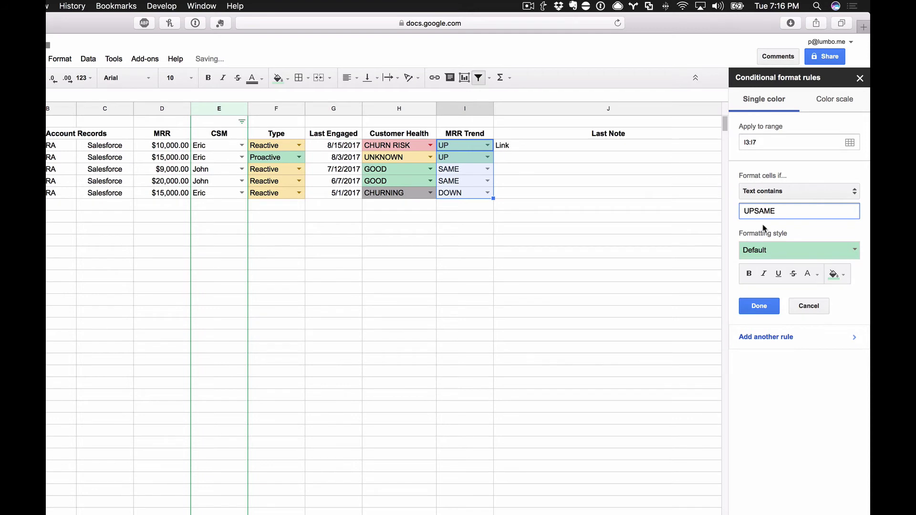
key("BackSpace")
key("BackSpace")
key("BackSpace")
key("BackSpace")
key("BackSpace")
key("BackSpace")
type("SAME")
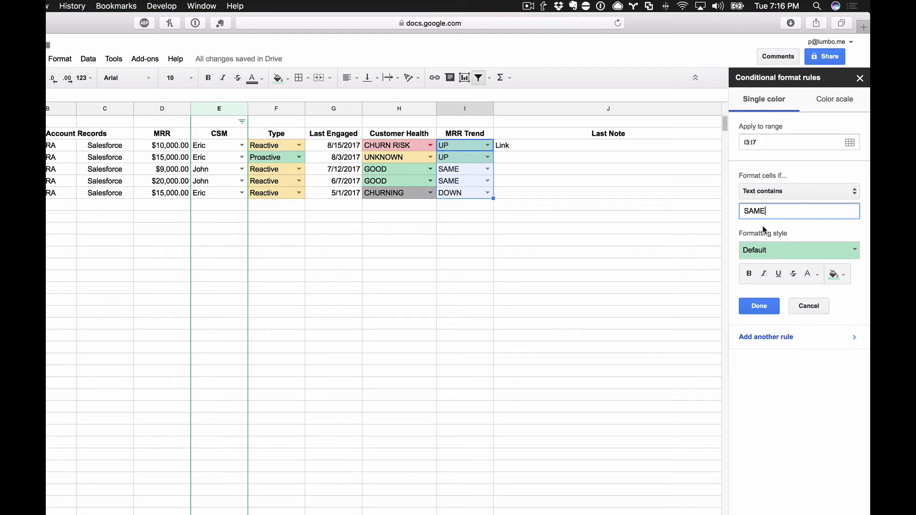
left_click(771, 250)
left_click(796, 271)
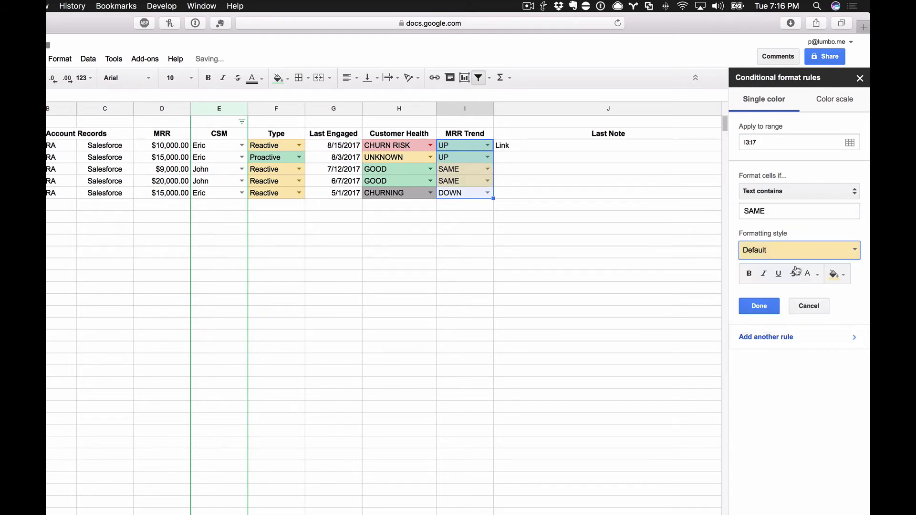
- Add a third MRR Trend rule that formats text containing "DOWN" with the preset red fill, and save the rules
left_click(754, 337)
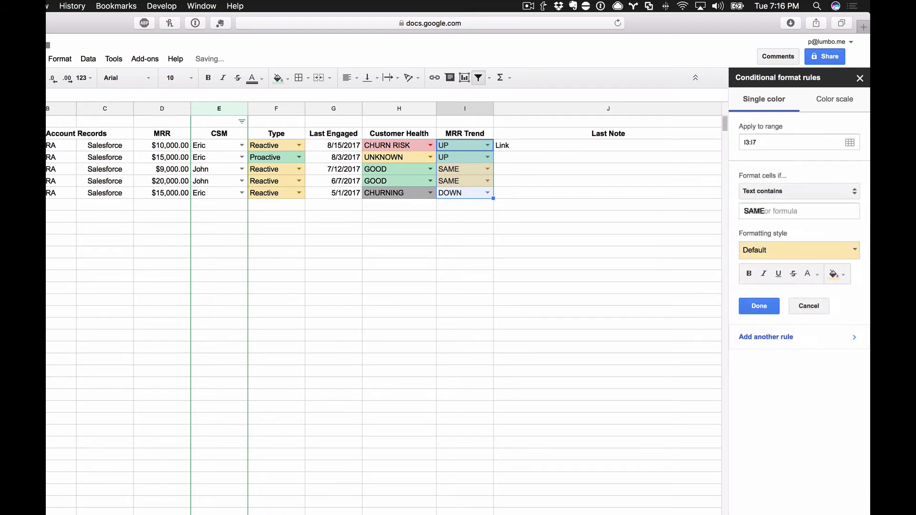
double_click(756, 211)
type("DOWN")
left_click(799, 250)
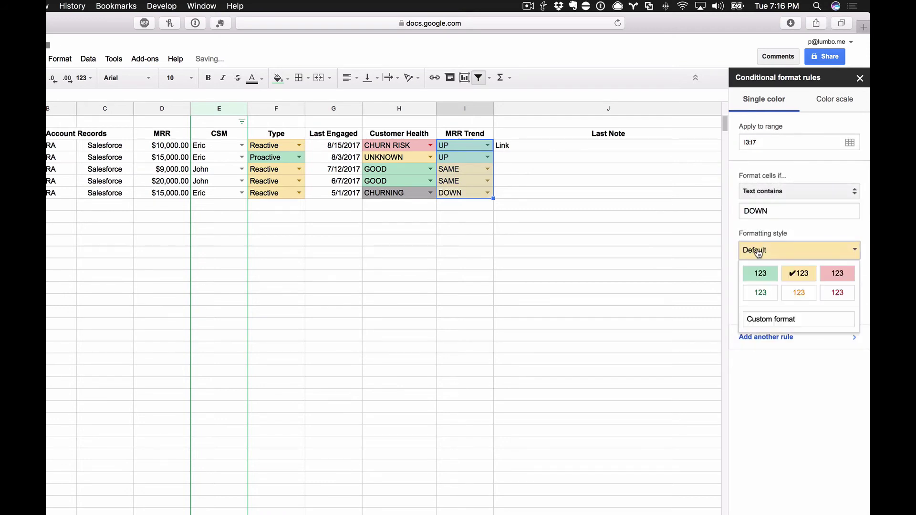
left_click(838, 273)
left_click(771, 311)
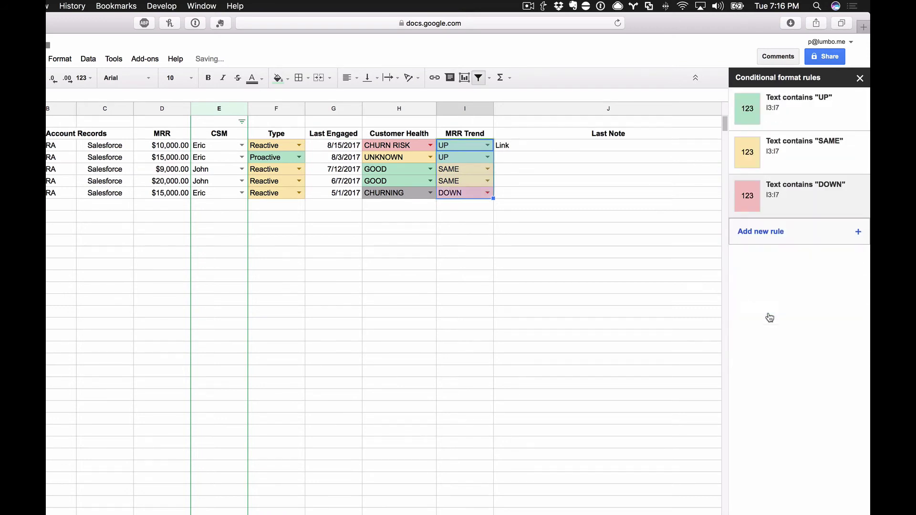
left_click(477, 288)
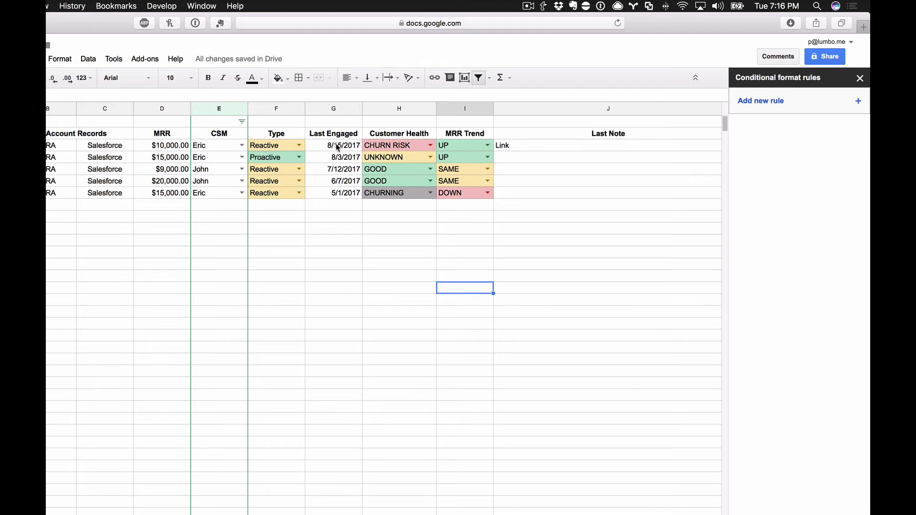
- Create a rule for the Last Engaged dates G3:G7 that fills values between =TODAY() and =TODAY() - 30 with the default green
left_click_drag(337, 148, 344, 198)
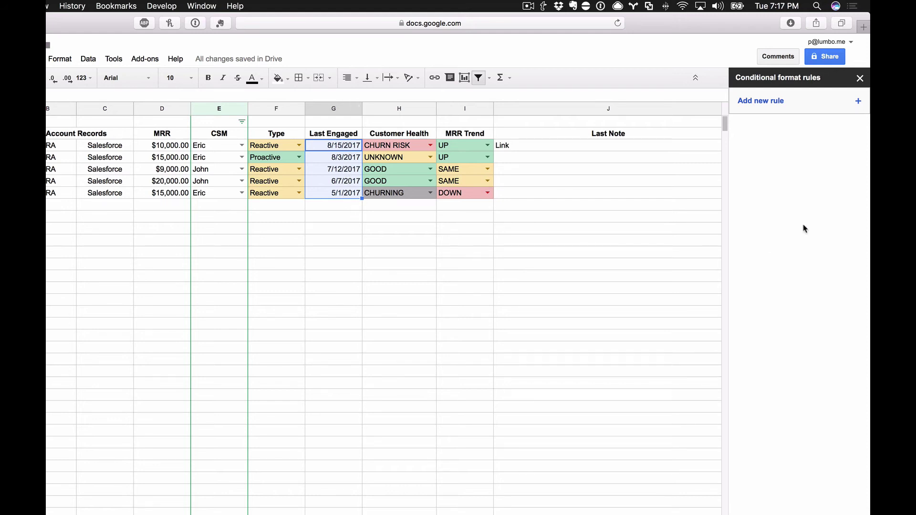
left_click(859, 105)
left_click(776, 196)
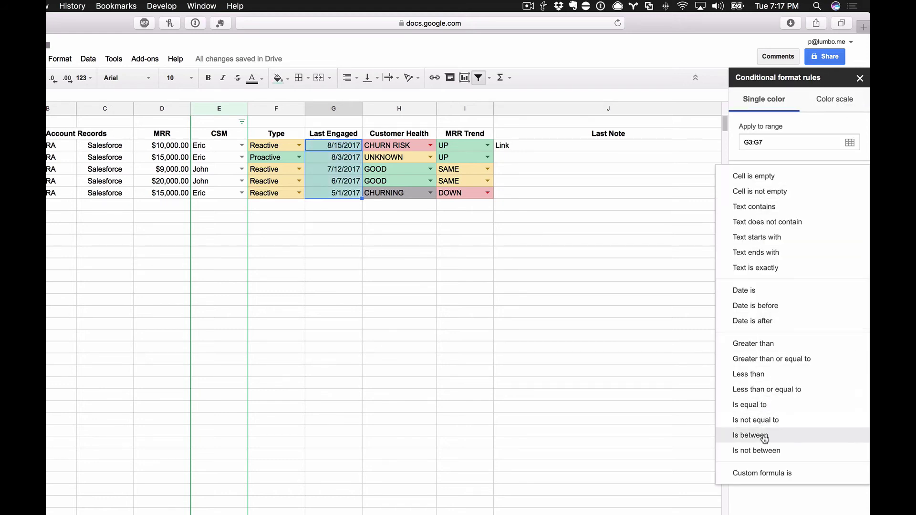
left_click(763, 436)
left_click(776, 208)
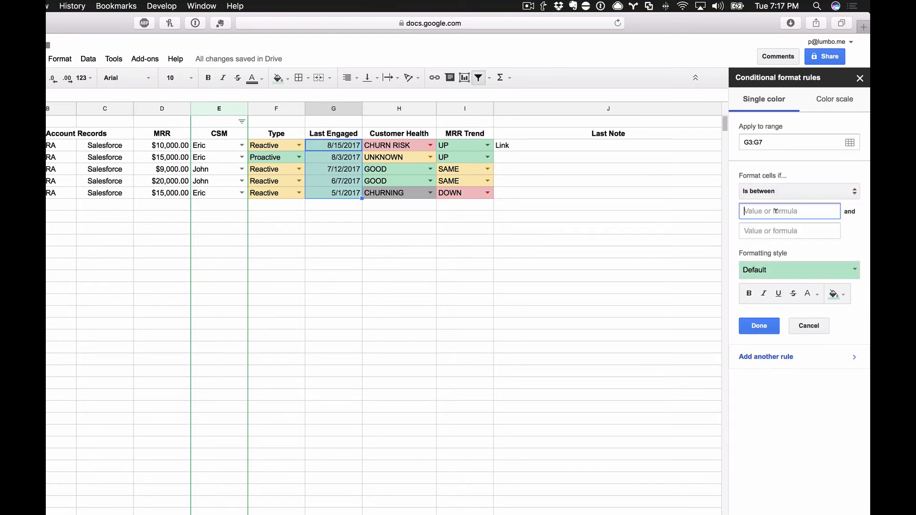
type("=TODAY()")
left_click(790, 231)
type("=TODAY(")
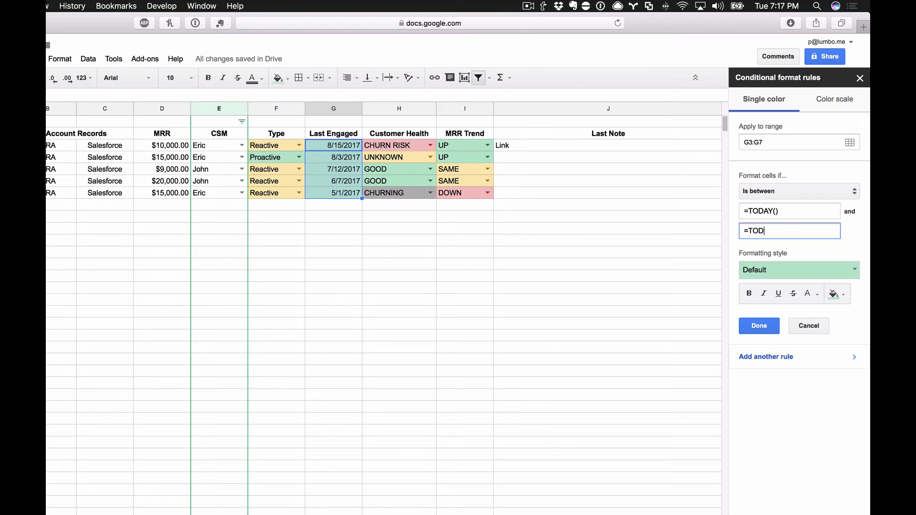
type(") - ")
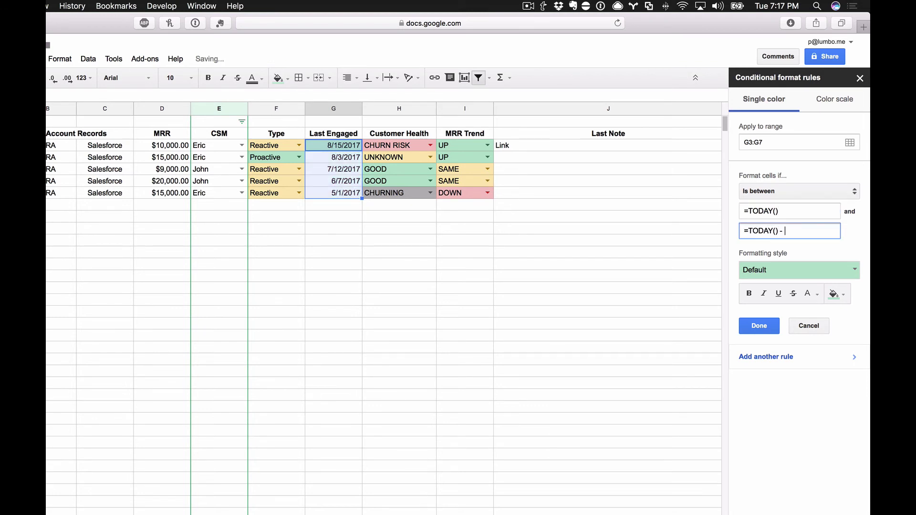
type("30")
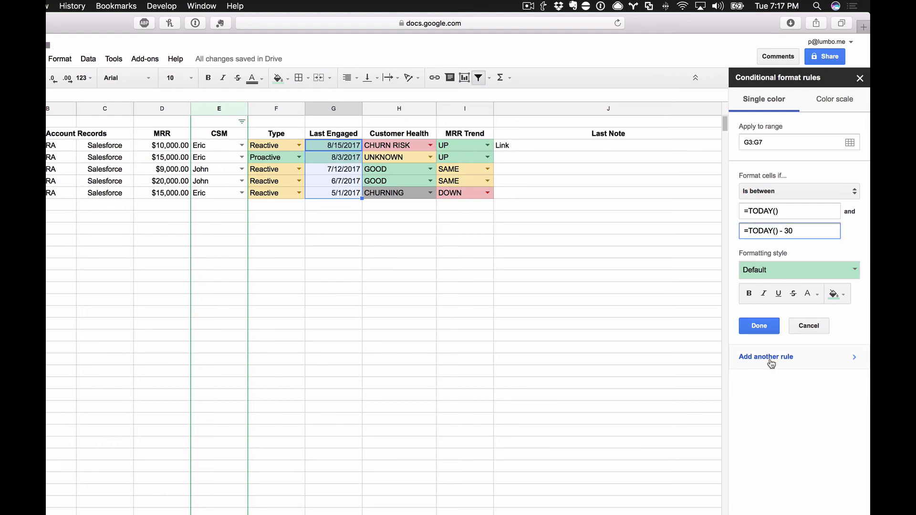
- Add another Last Engaged rule that formats values between =TODAY() - 31 and =TODAY() - 60 with the preset red fill
left_click(792, 211)
type("- ")
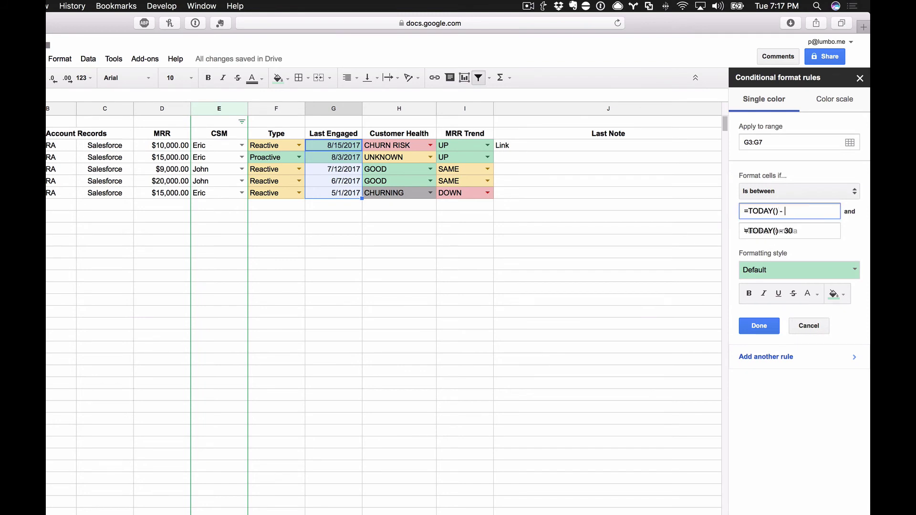
type("31")
key("Tab")
key("Right")
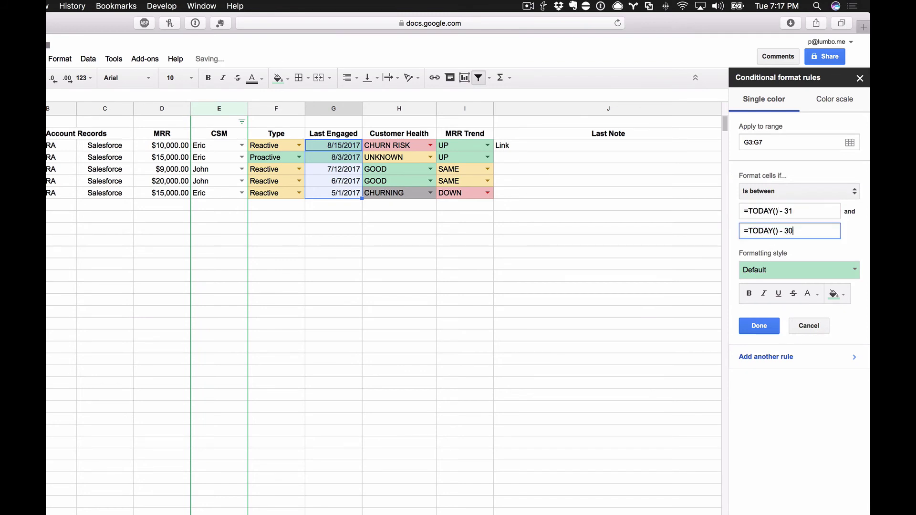
key("BackSpace")
key("BackSpace")
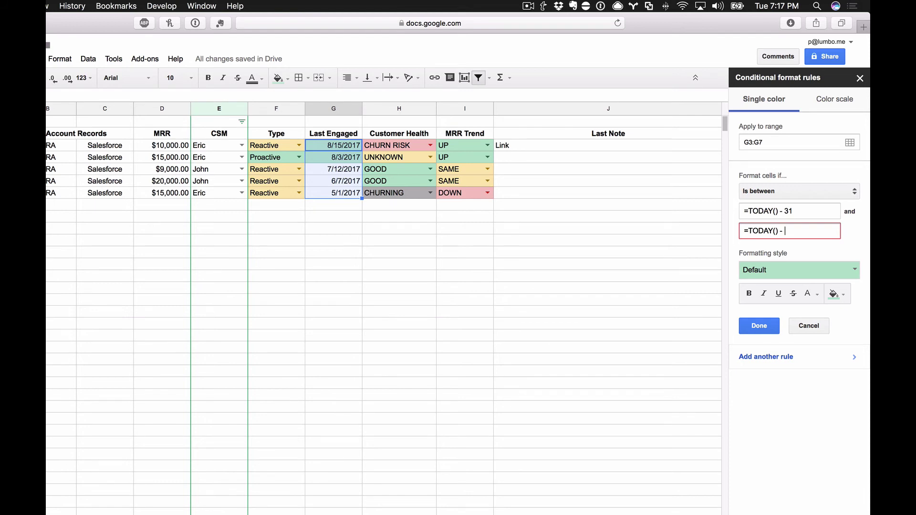
type("60")
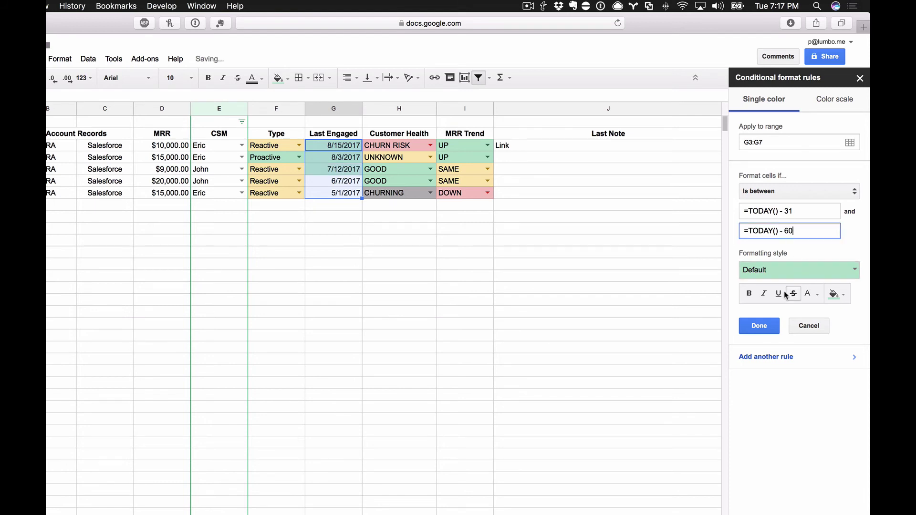
left_click(779, 271)
left_click(835, 294)
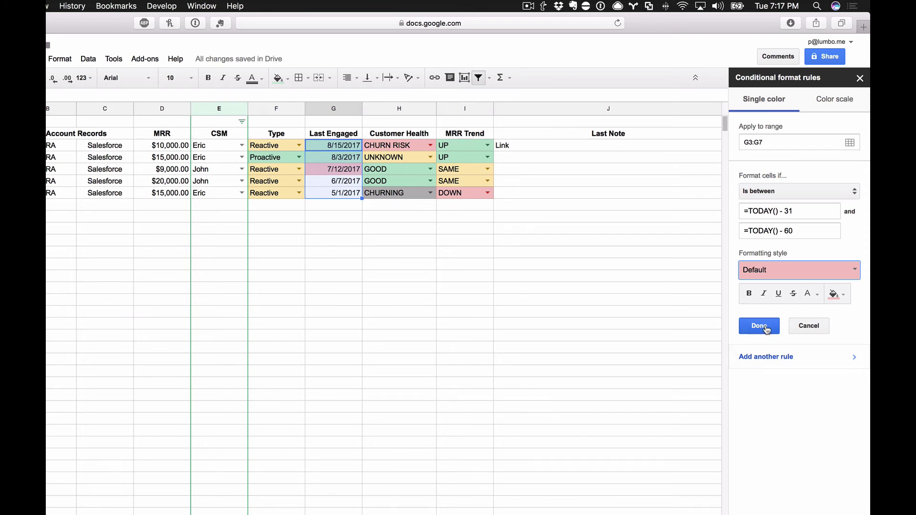
- Change the red Last Engaged rule's second limit to =TODAY() - 90 and save the rules
left_click(811, 232)
key("BackSpace")
key("BackSpace")
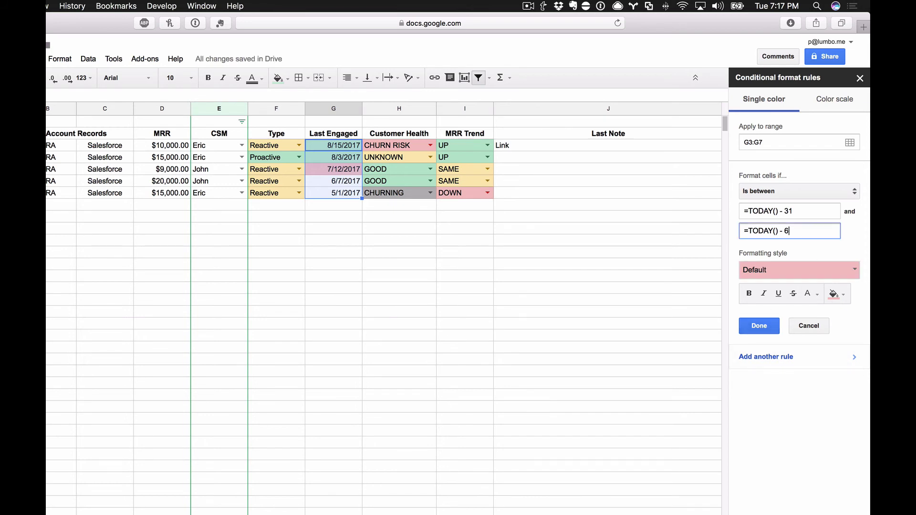
type("90")
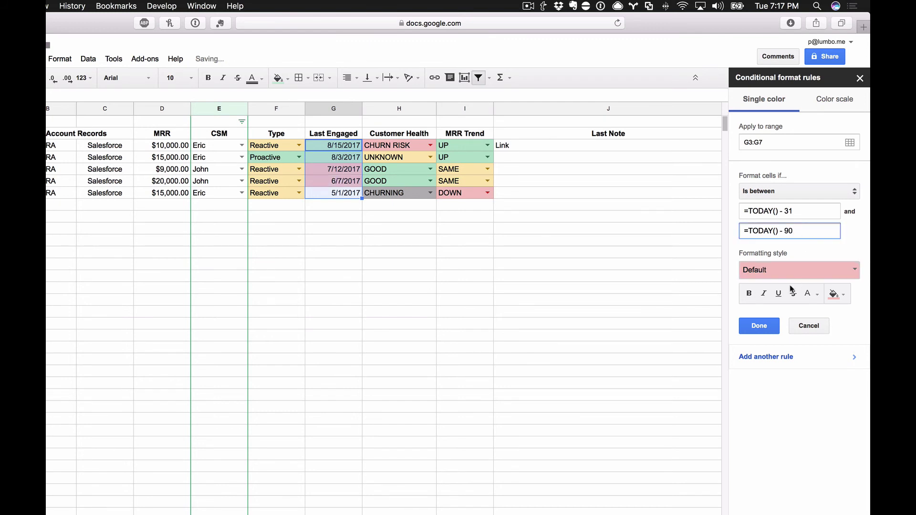
left_click(759, 330)
left_click(439, 257)
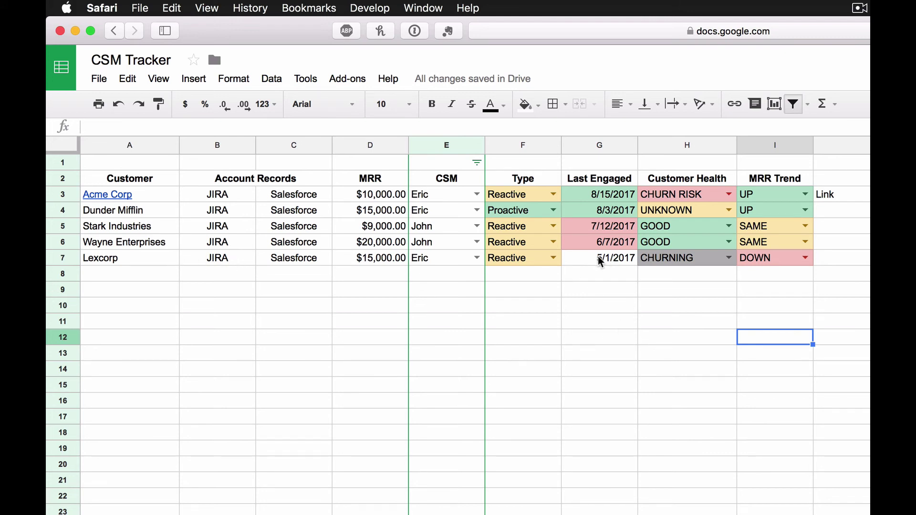
- Set Lexcorp's Last Engaged date in G7 to 8/15/2017 using the date picker
left_click(601, 262)
double_click(600, 262)
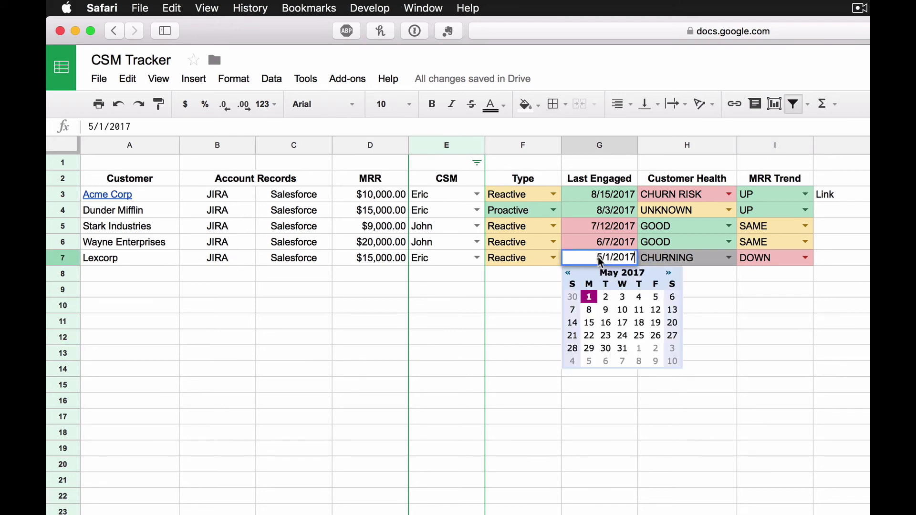
left_click(668, 274)
left_click(669, 273)
left_click(668, 274)
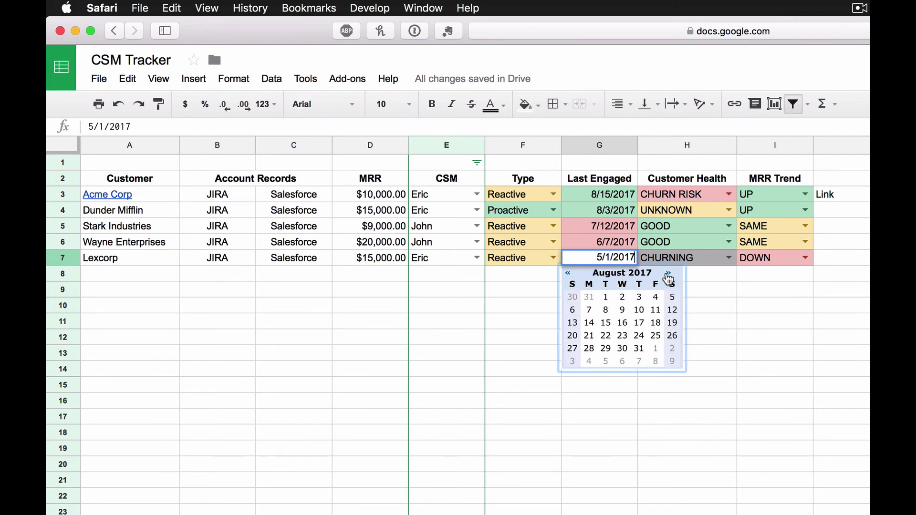
left_click(606, 322)
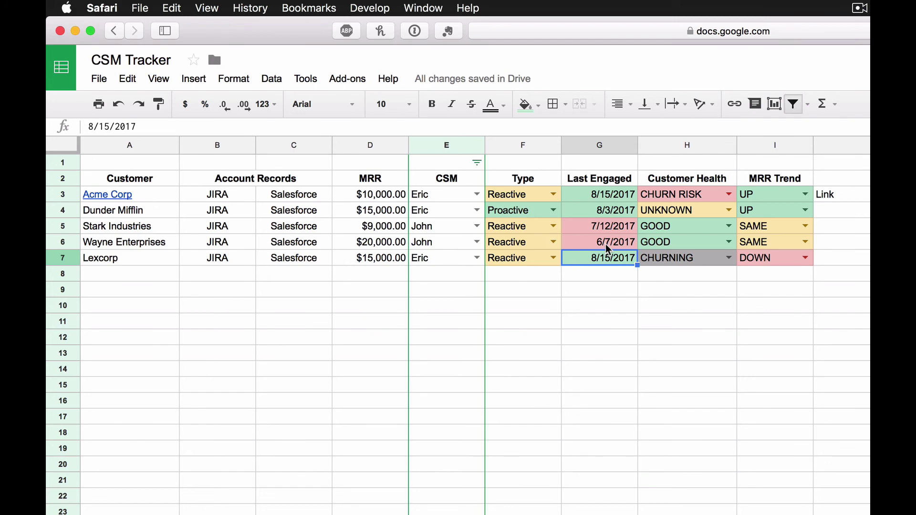
- Set the Last Engaged date for Wayne Enterprises in G6 to 8/15/2017 using the date picker
left_click(609, 246)
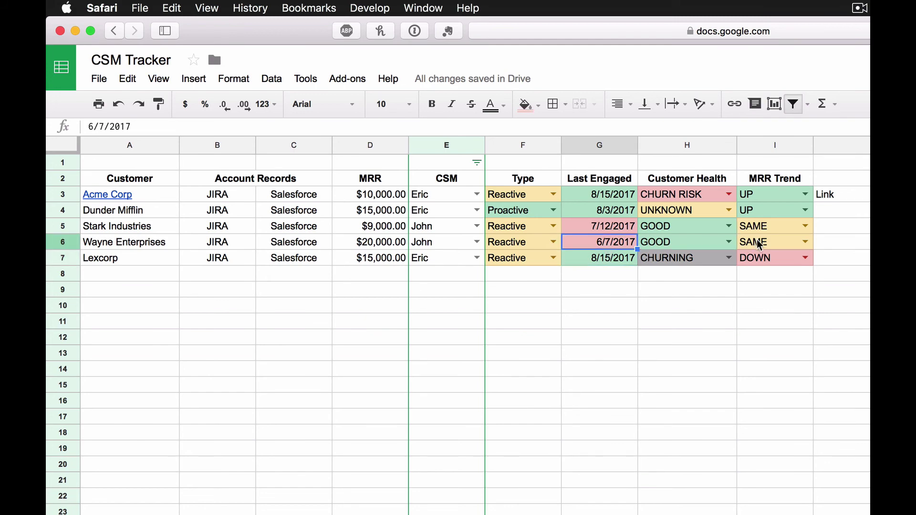
double_click(602, 244)
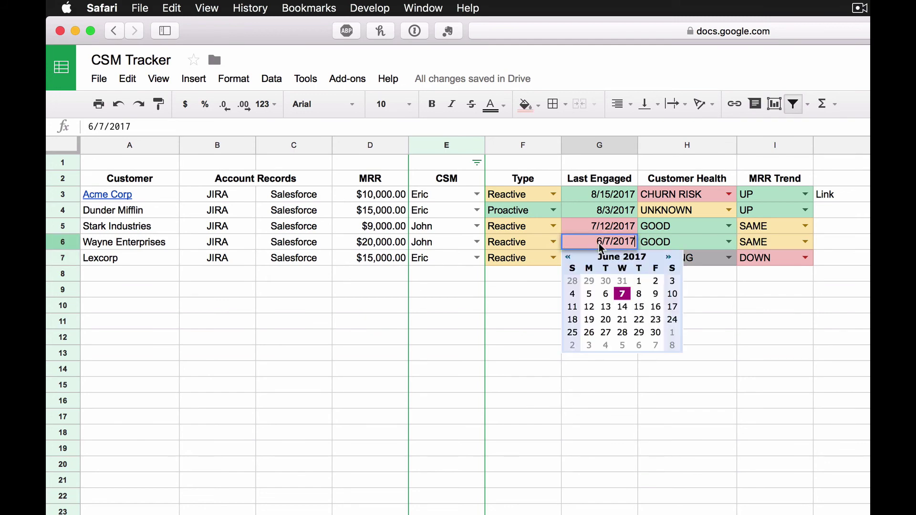
left_click(668, 257)
left_click(669, 257)
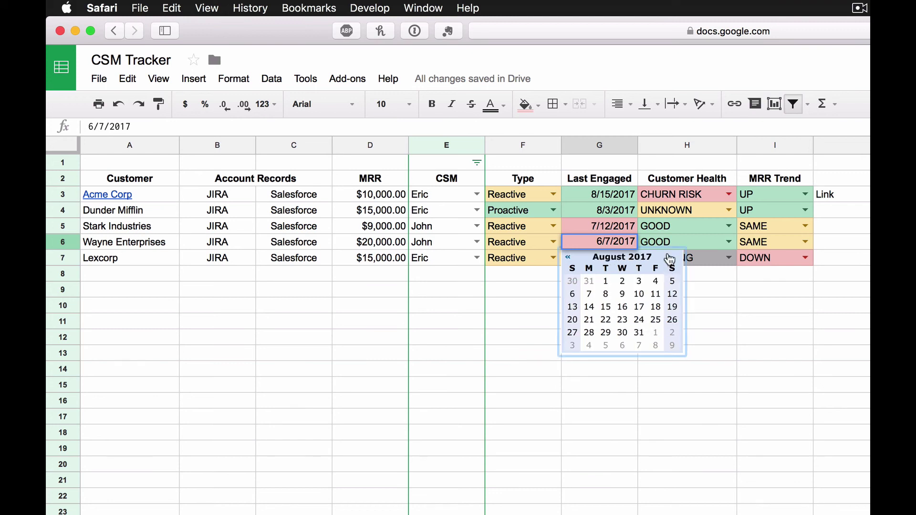
left_click(606, 306)
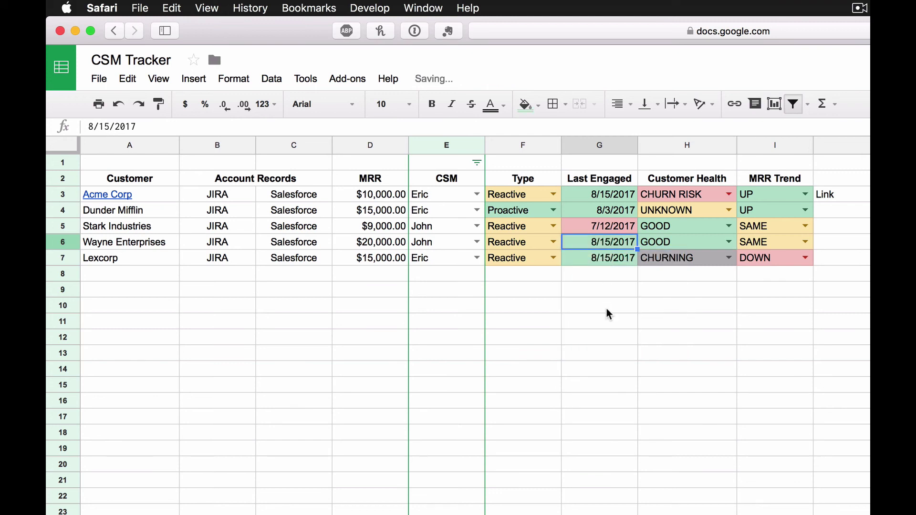